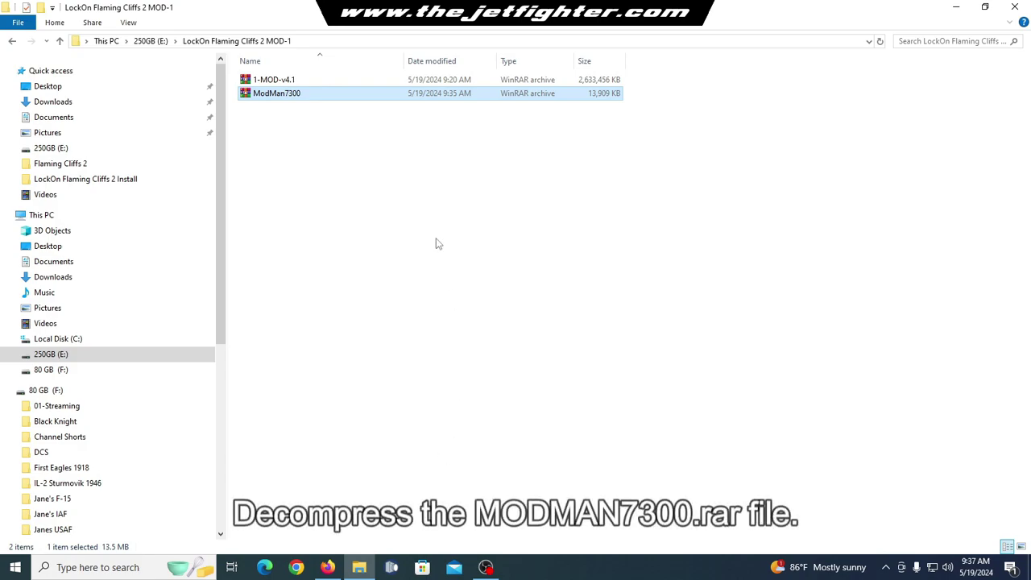
- Extract the ModMan7300 archive into its own ModMan7300 folder and run the installer inside it
right_click(335, 96)
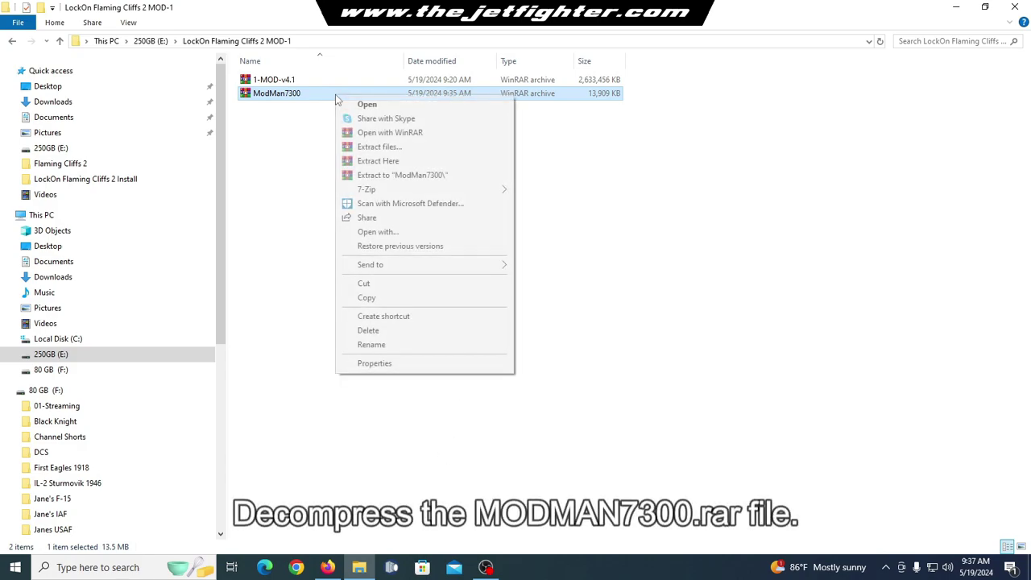
click(433, 174)
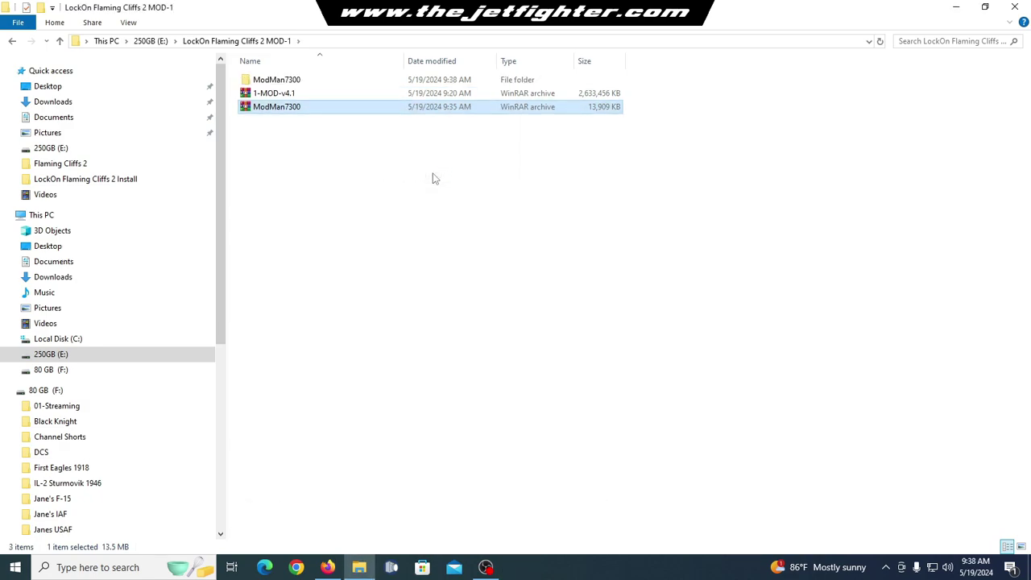
double_click(307, 80)
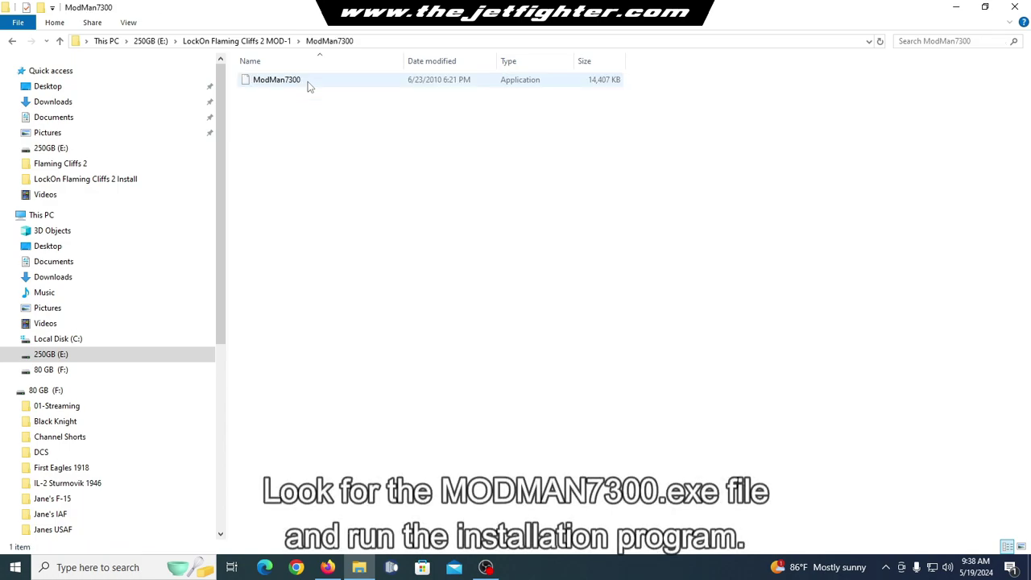
double_click(308, 83)
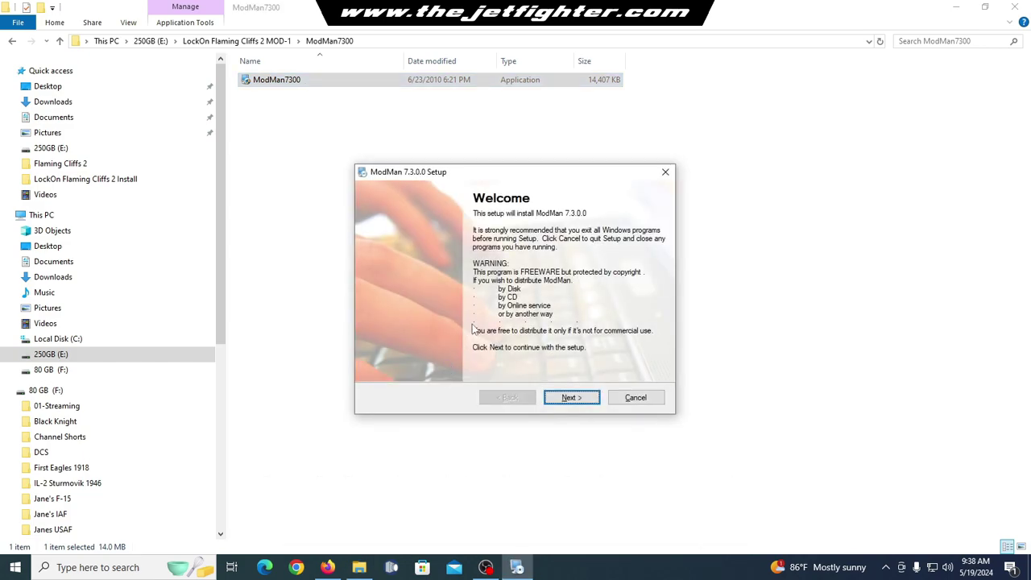
- Start the ModMan setup, confirm that the install procedure has been read, and proceed to the package selection
click(564, 400)
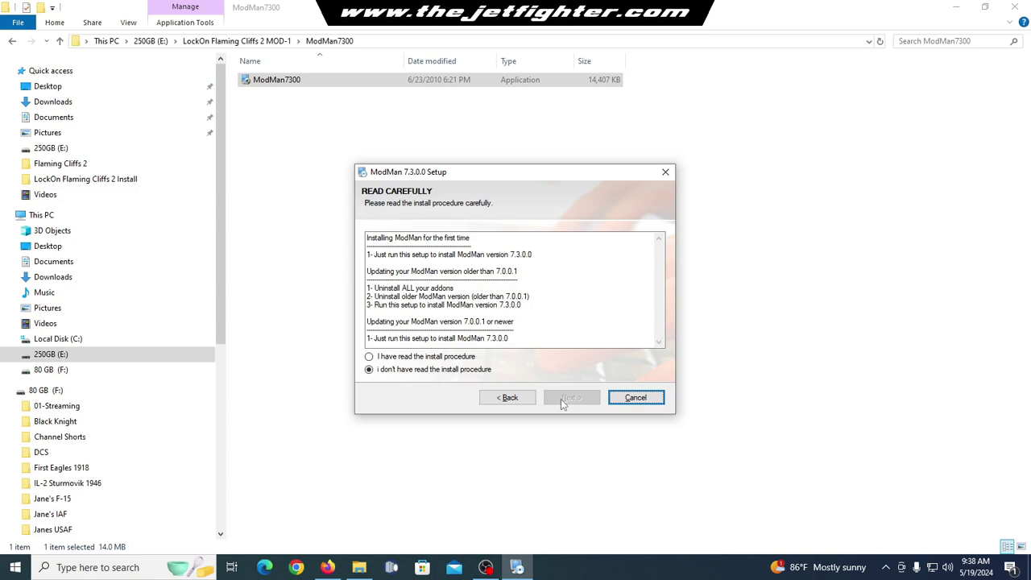
click(472, 359)
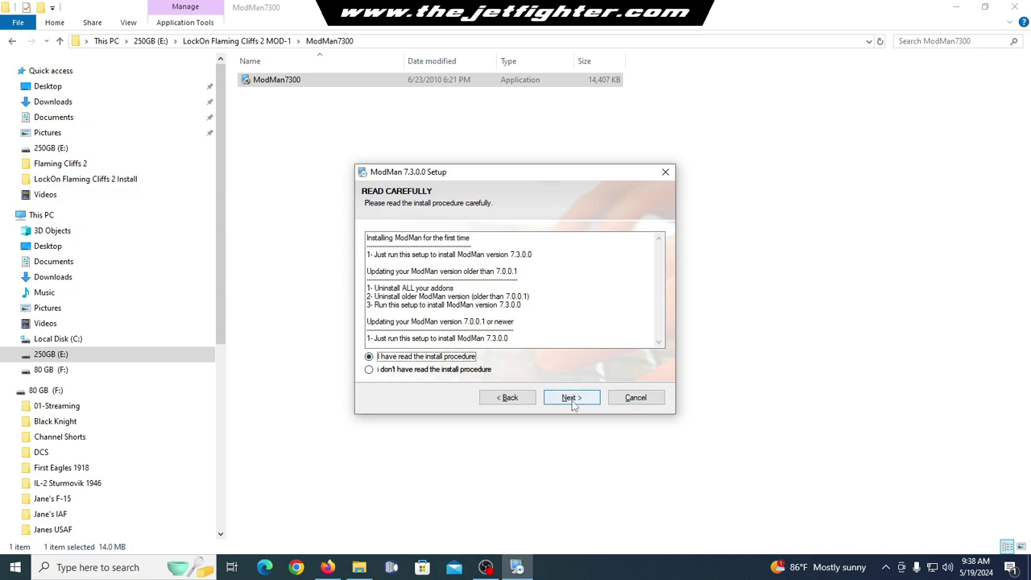
click(572, 399)
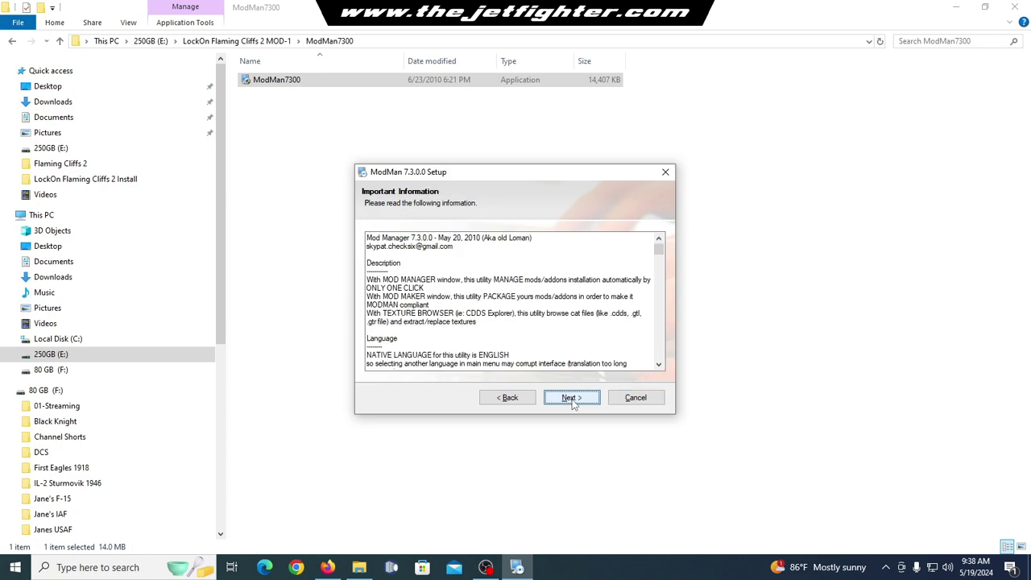
click(571, 397)
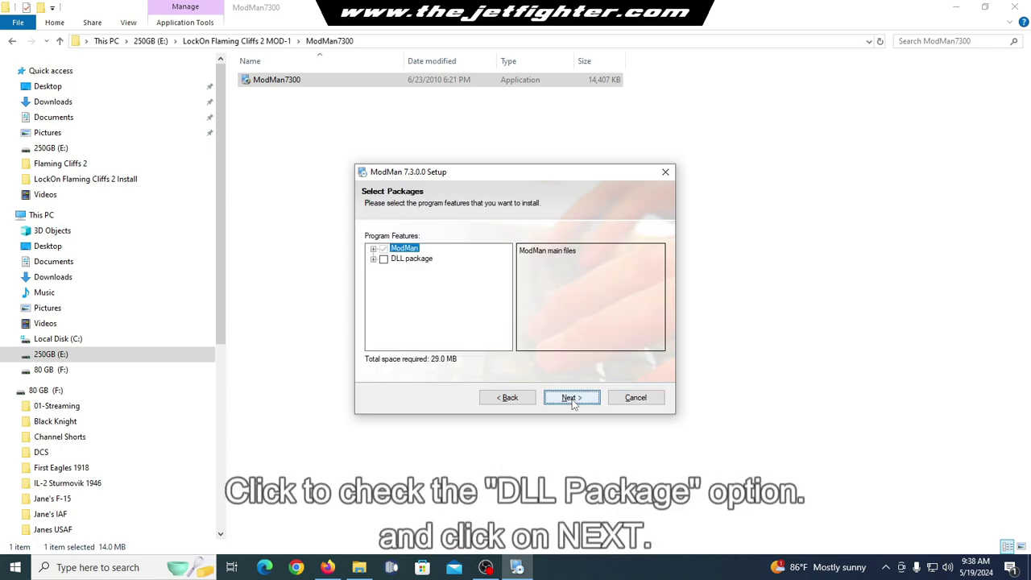
- Include the DLL package in the ModMan installation and accept C:\ModMan as the installation folder
click(383, 259)
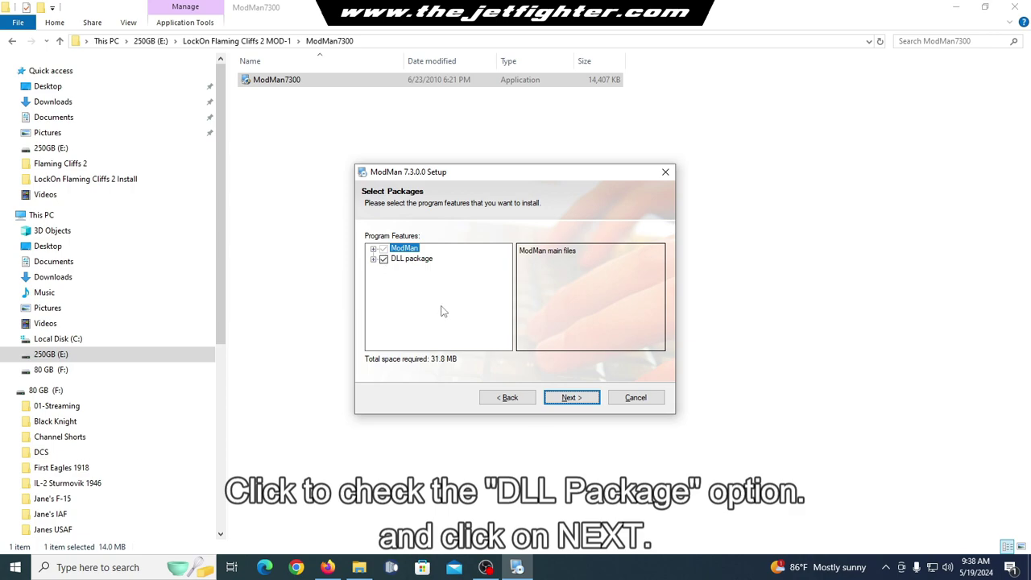
click(573, 403)
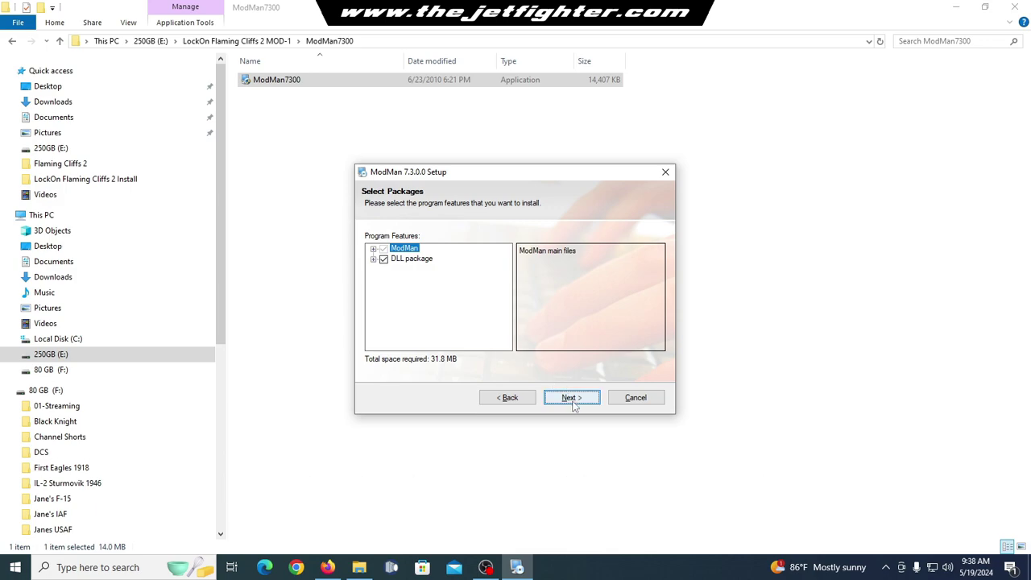
click(574, 405)
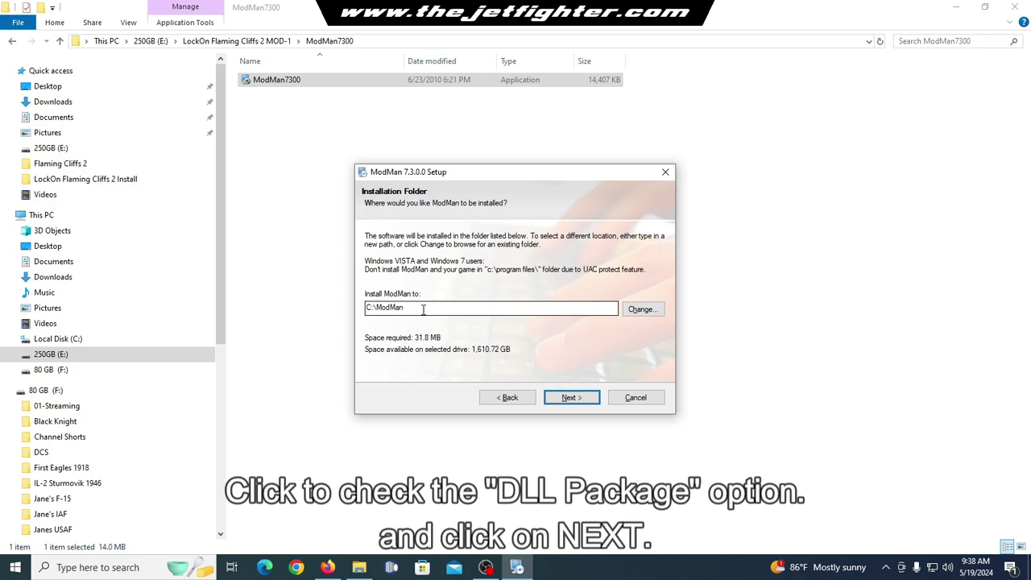
click(575, 401)
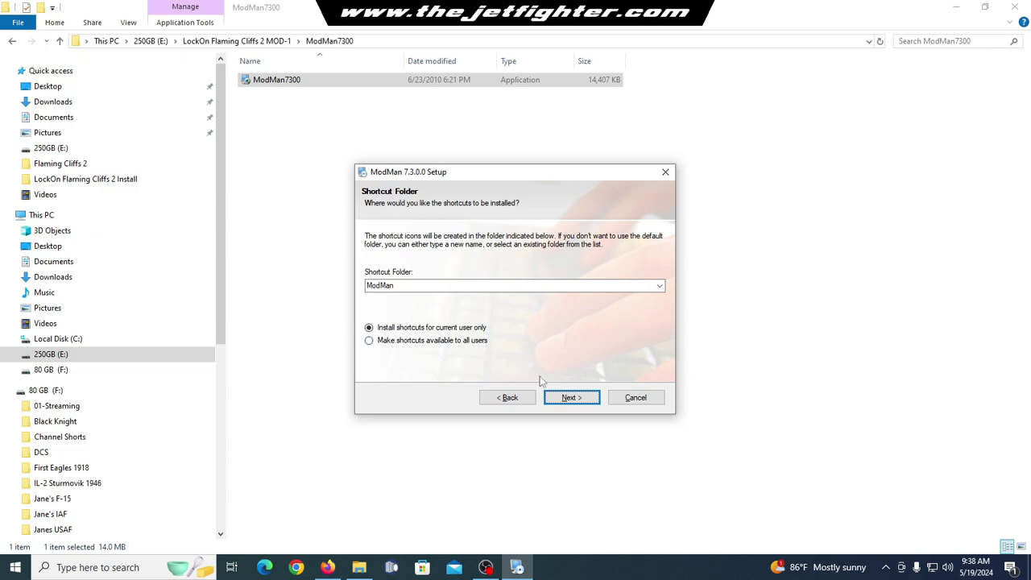
- Make the ModMan shortcuts available to all users, then run the installation and finish the setup
click(477, 342)
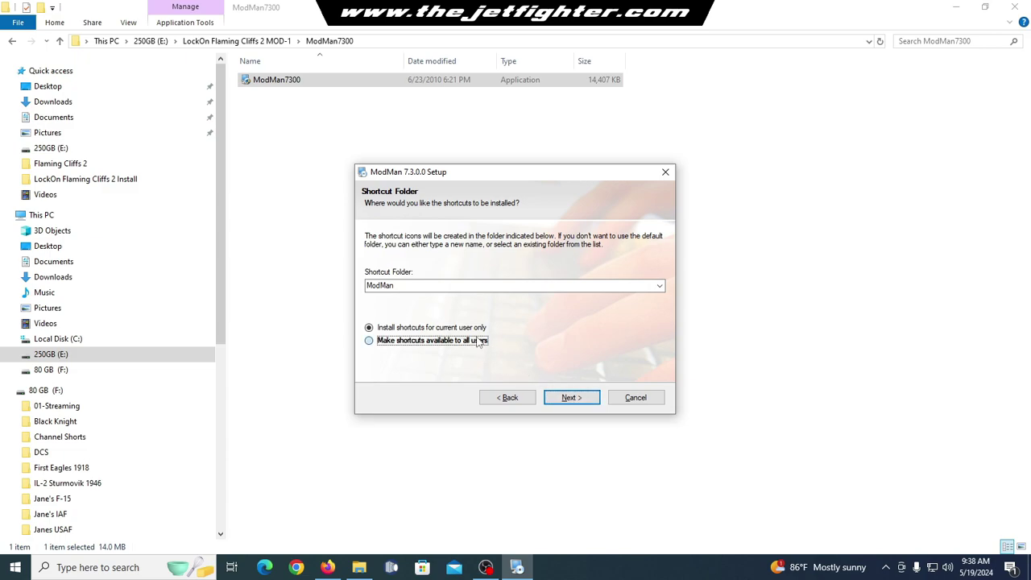
click(569, 398)
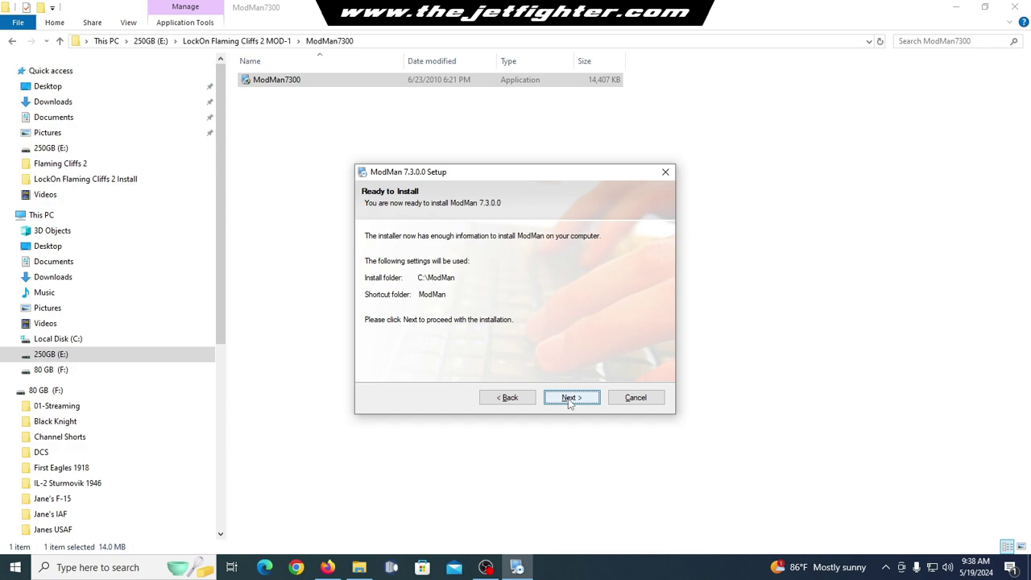
click(569, 398)
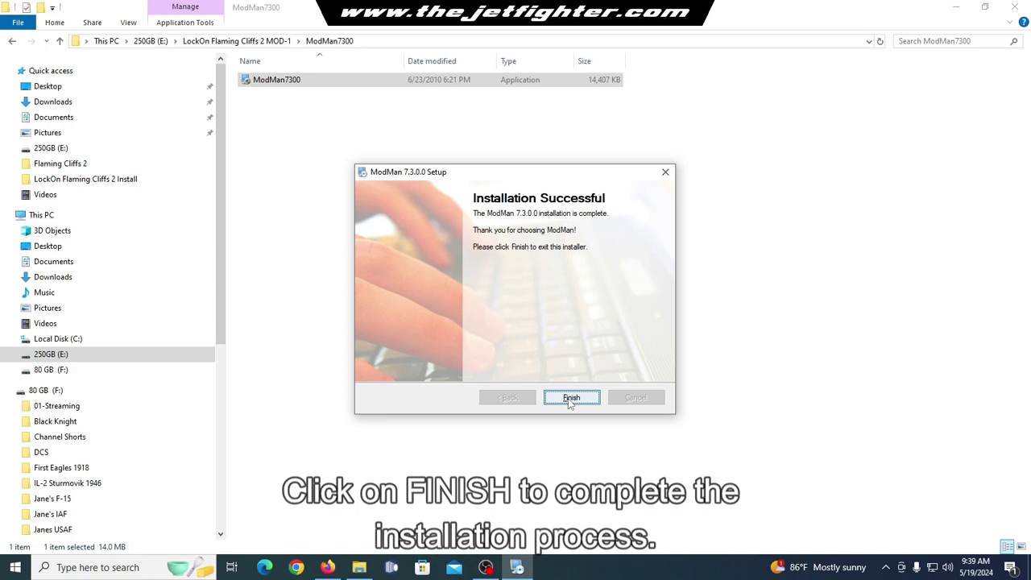
click(570, 399)
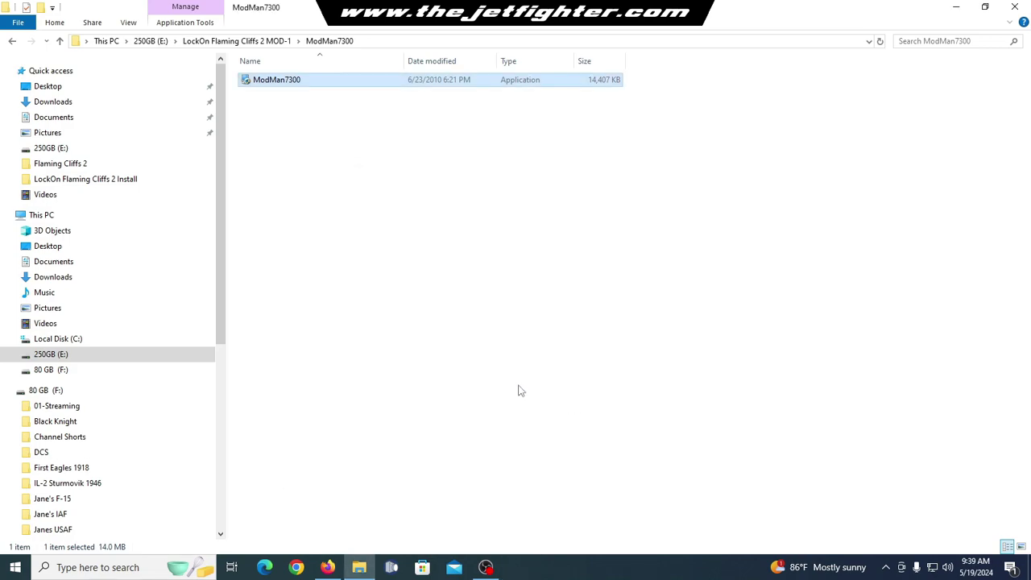
- Create a new subfolder named MODS in C:\ModMan
click(87, 343)
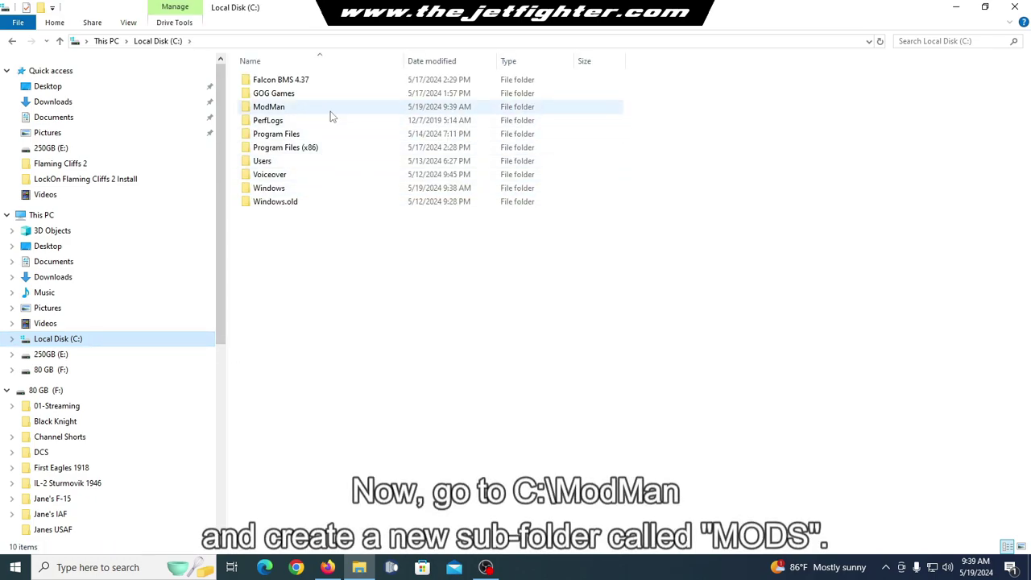
double_click(274, 107)
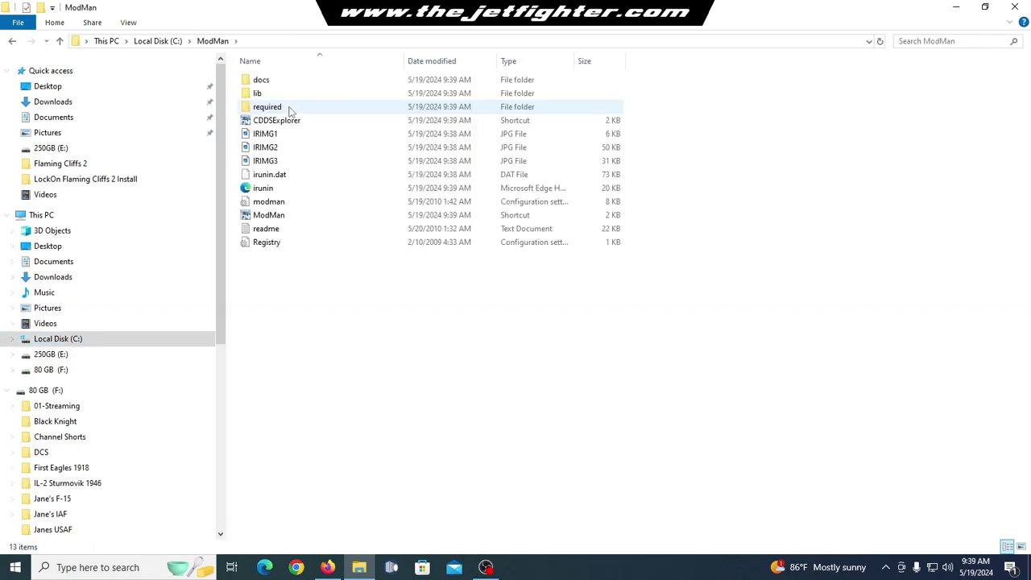
right_click(324, 333)
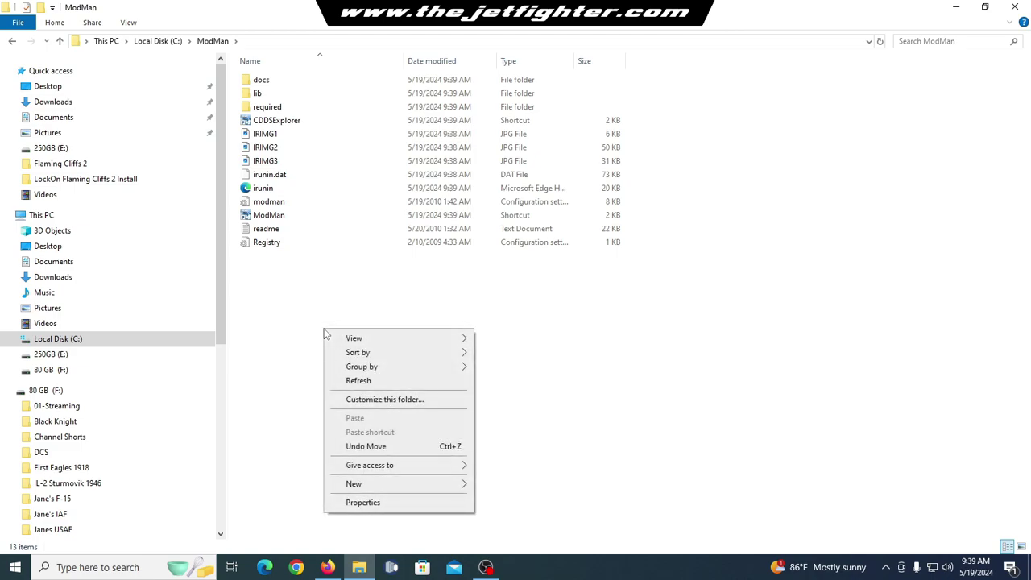
mouse_move(439, 489)
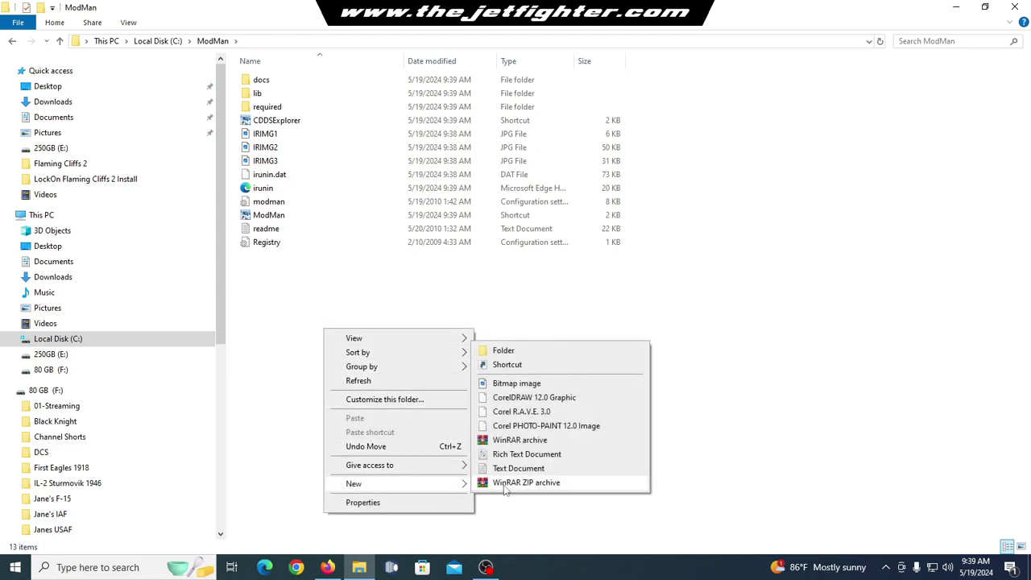
click(534, 351)
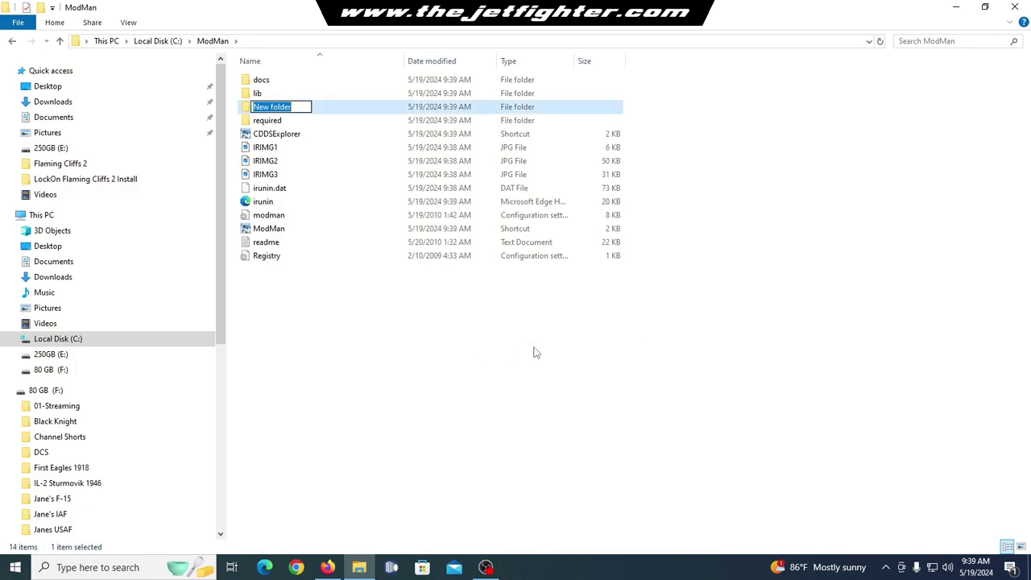
text(MODS)
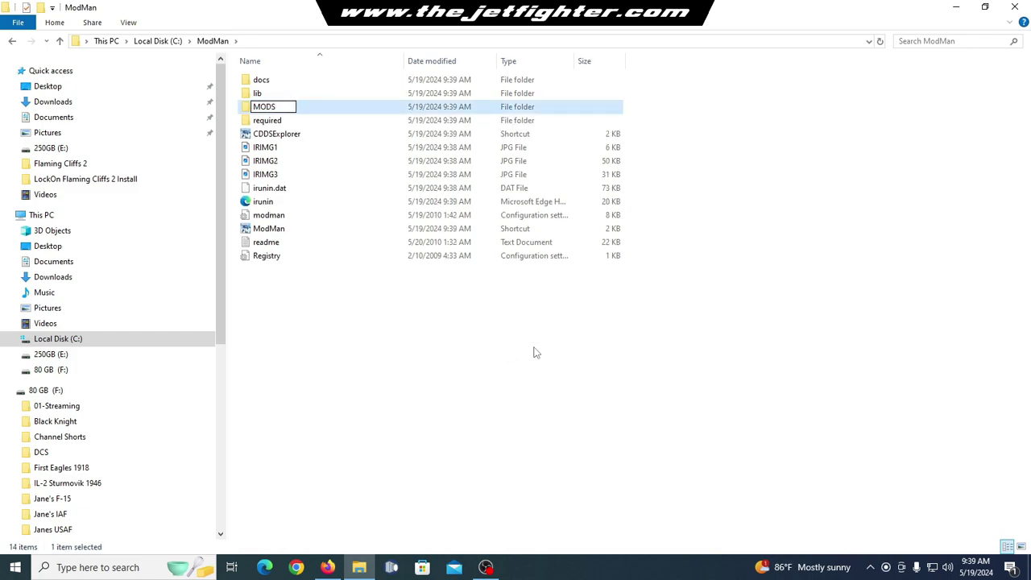
click(500, 383)
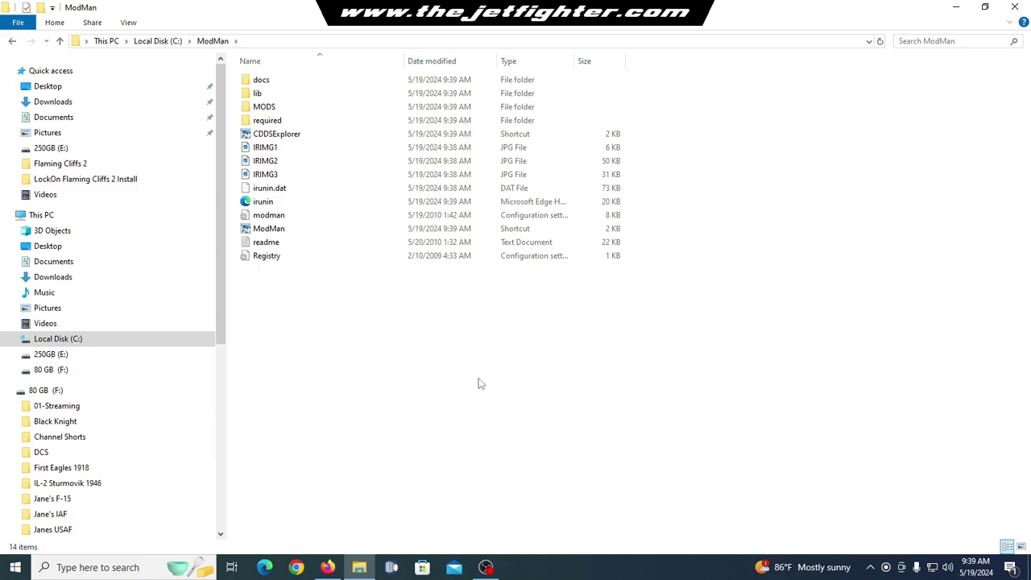
click(284, 109)
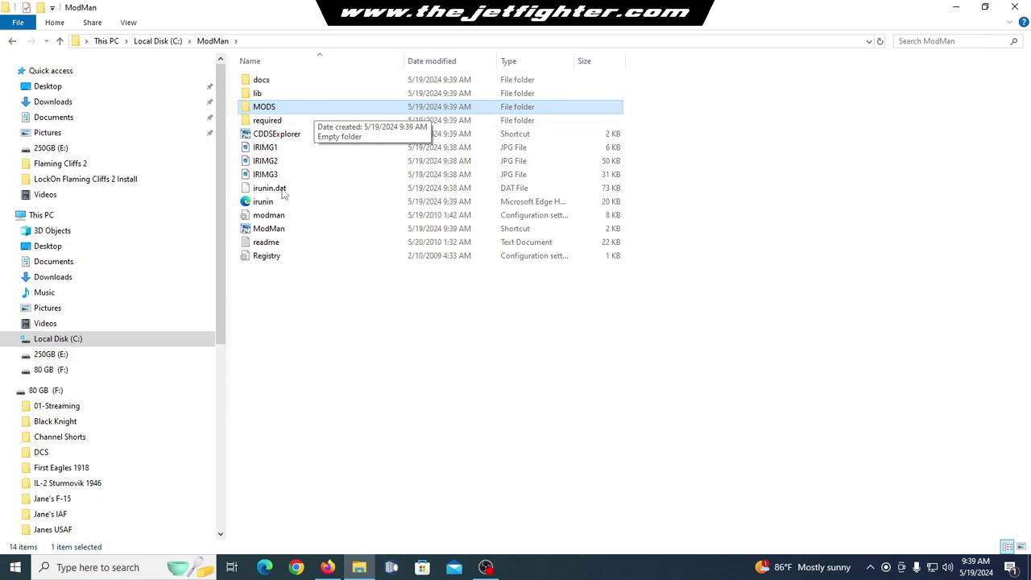
- Copy the 1-MOD-v4.1 archive from the LockOn Flaming Cliffs 2 MOD-1 folder on drive E
click(85, 354)
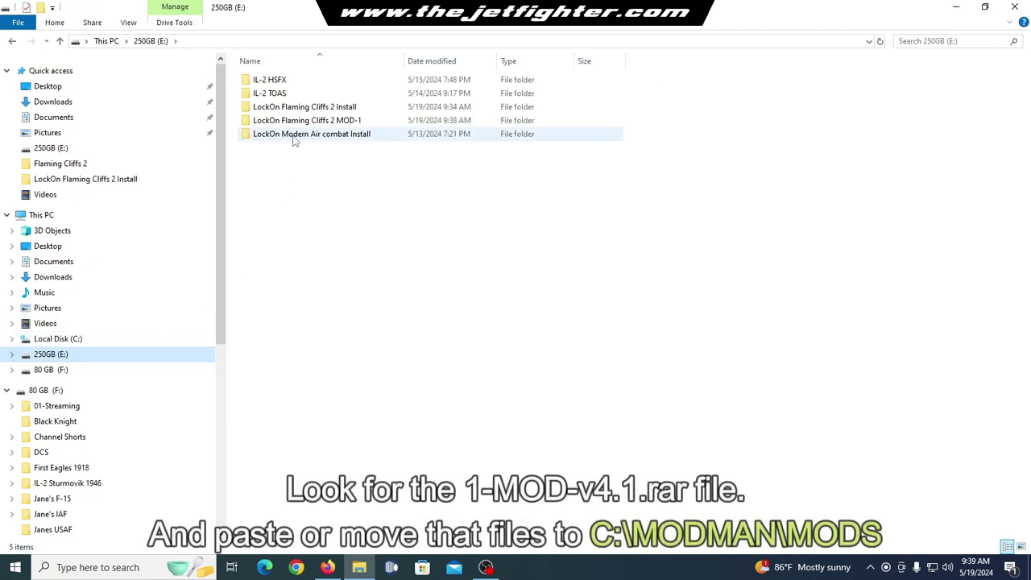
double_click(327, 122)
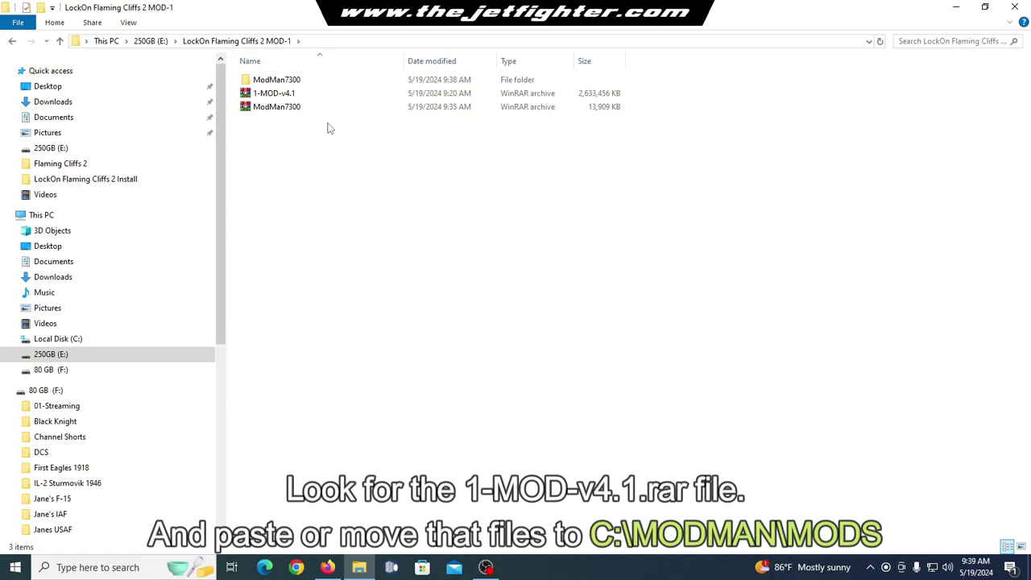
click(300, 93)
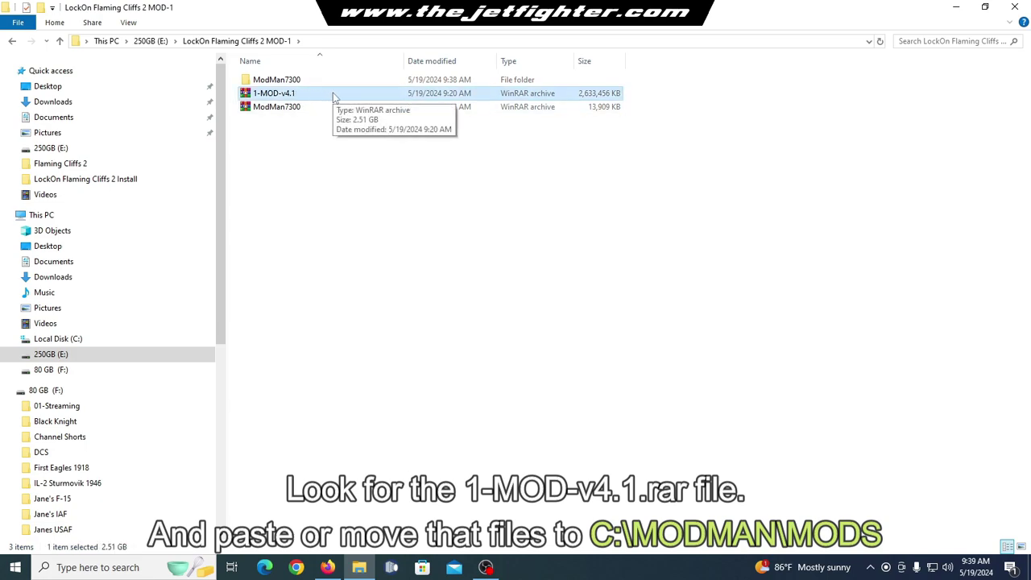
right_click(334, 96)
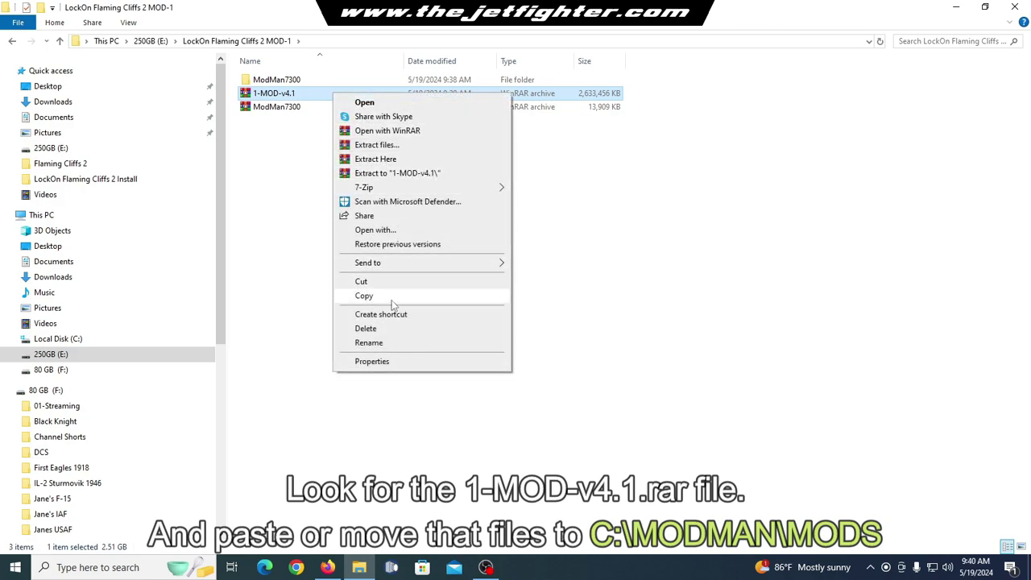
click(392, 298)
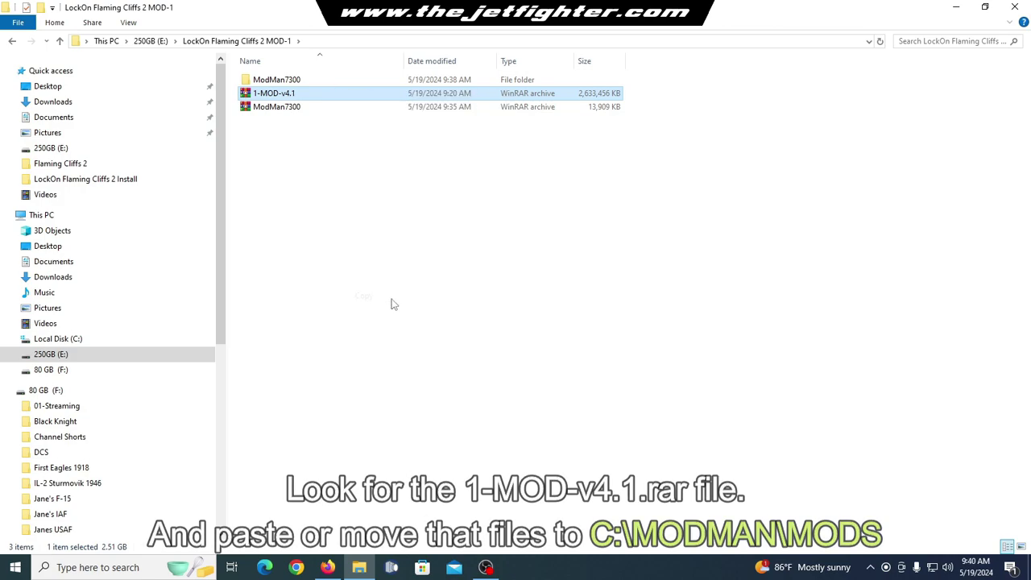
- Paste the copied 1-MOD-v4.1 archive into C:\ModMan\MODS
click(103, 342)
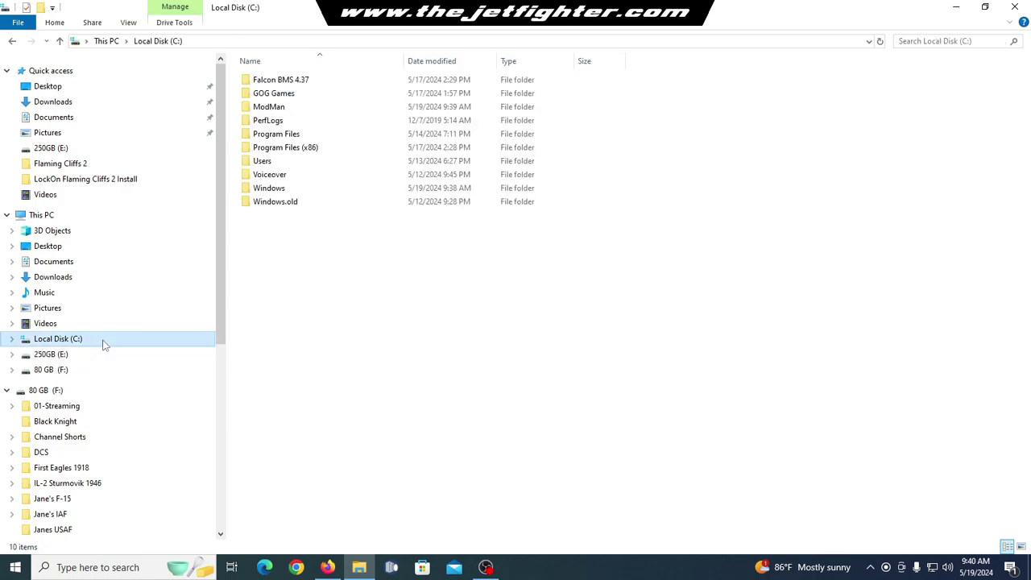
double_click(278, 108)
double_click(279, 112)
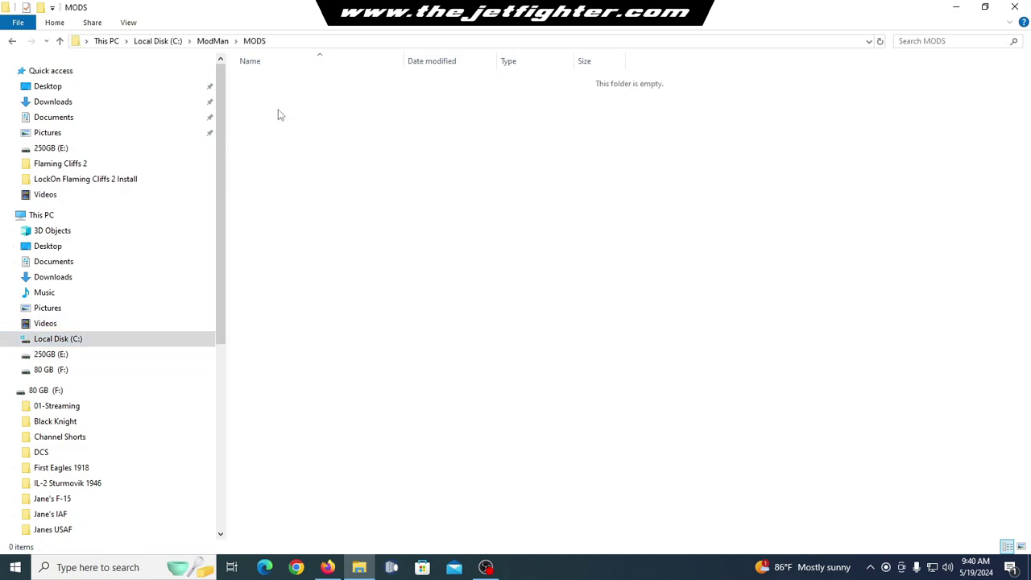
right_click(336, 194)
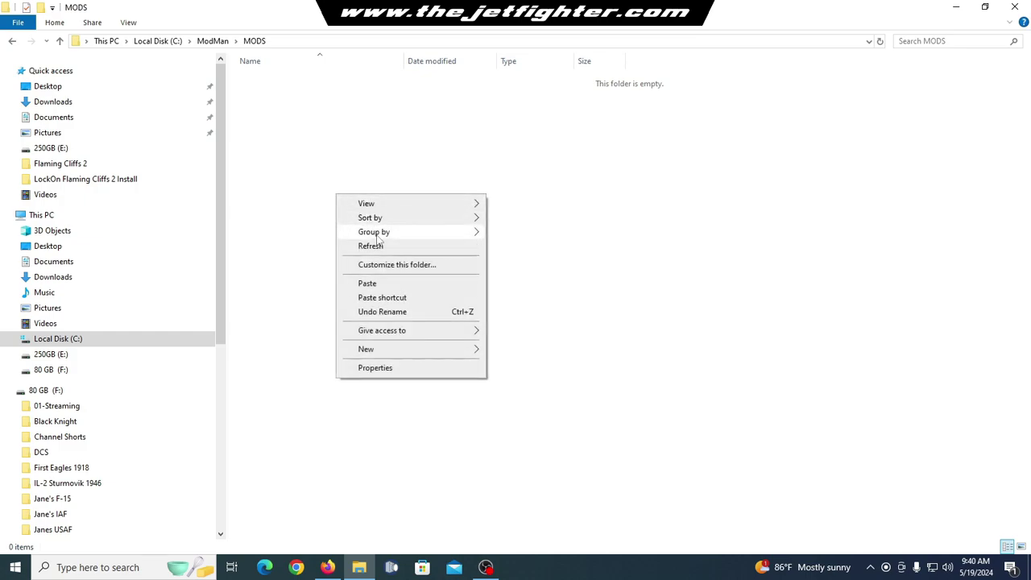
click(387, 285)
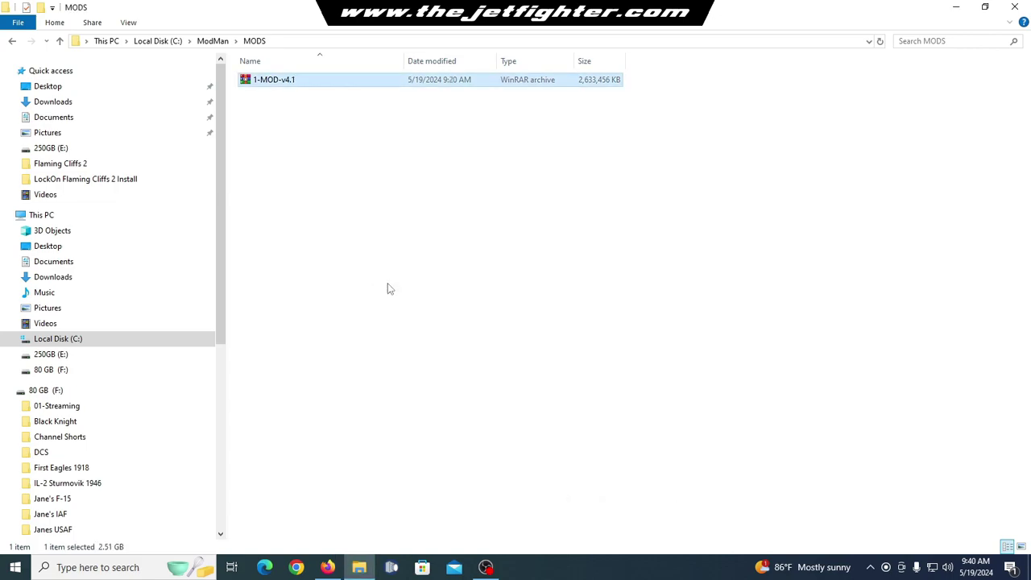
- Close the MODS folder window and launch ModMan from its desktop shortcut
click(1015, 7)
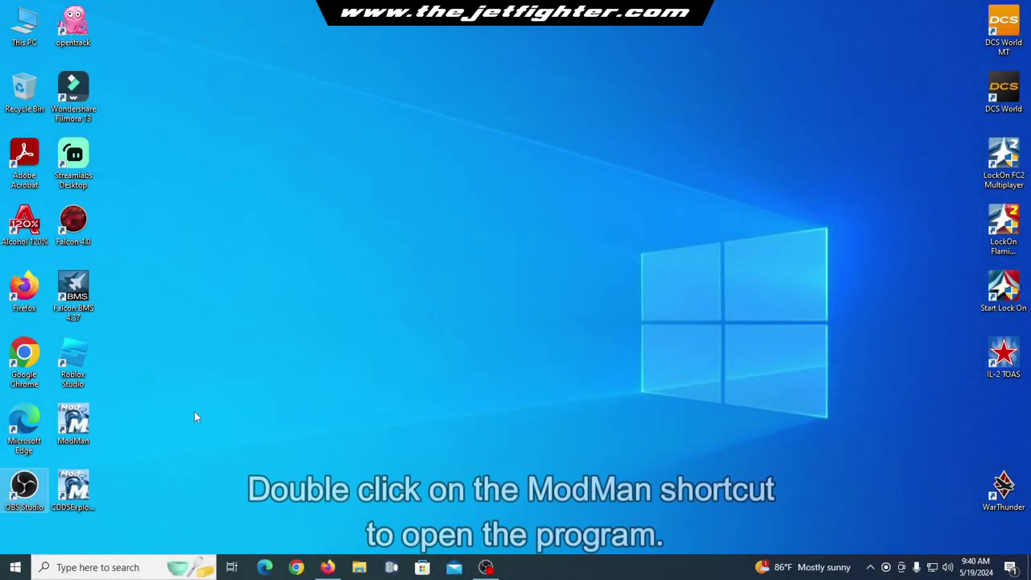
double_click(81, 420)
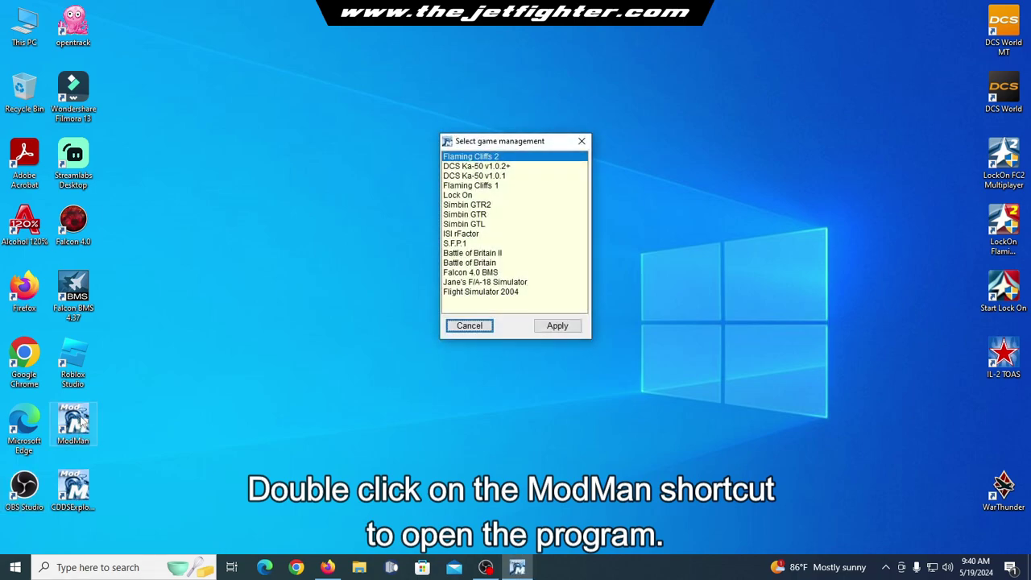
- Set Flaming Cliffs 2 as the game to manage and dismiss the startup notices
click(505, 158)
click(559, 326)
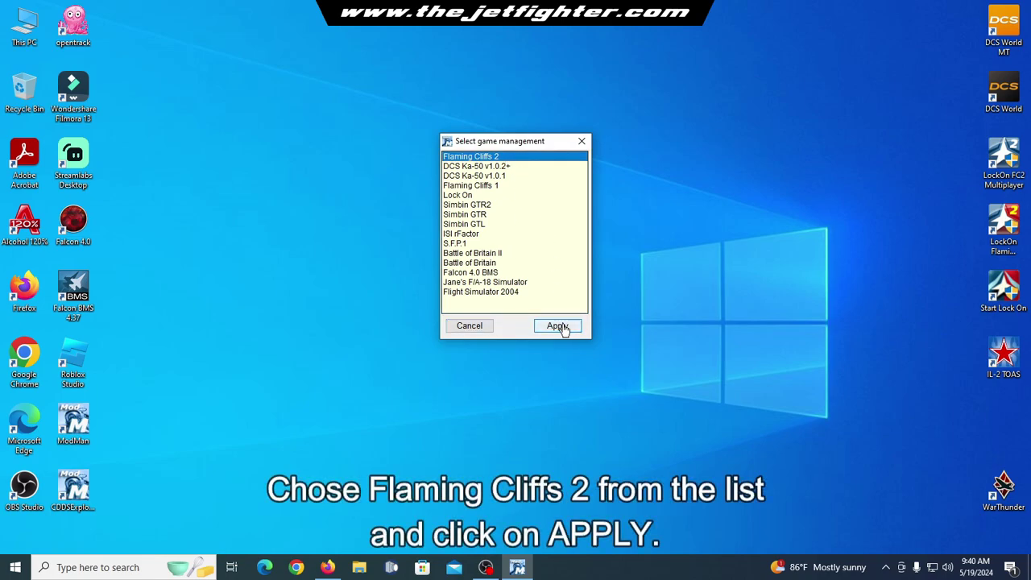
click(563, 327)
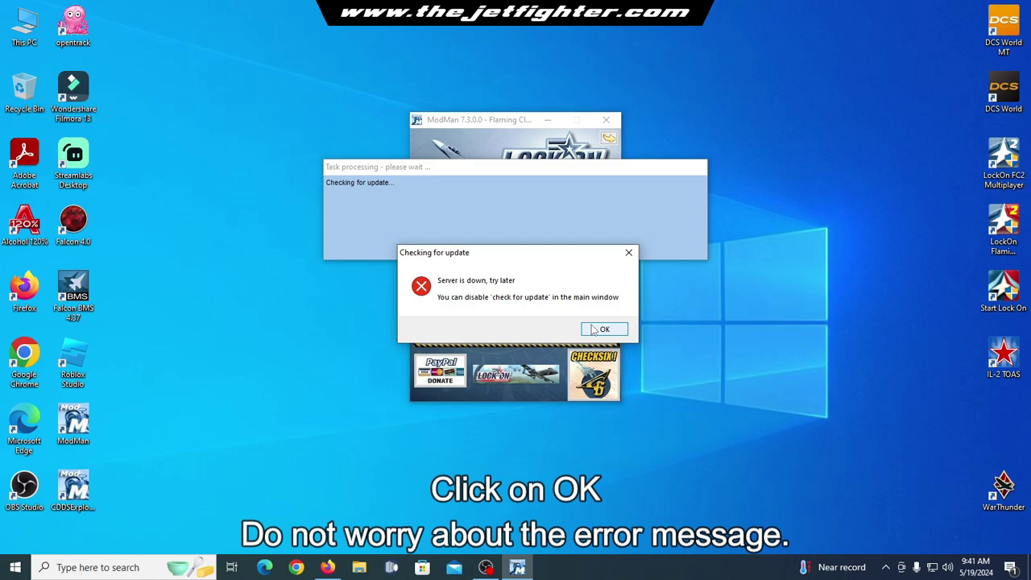
click(600, 329)
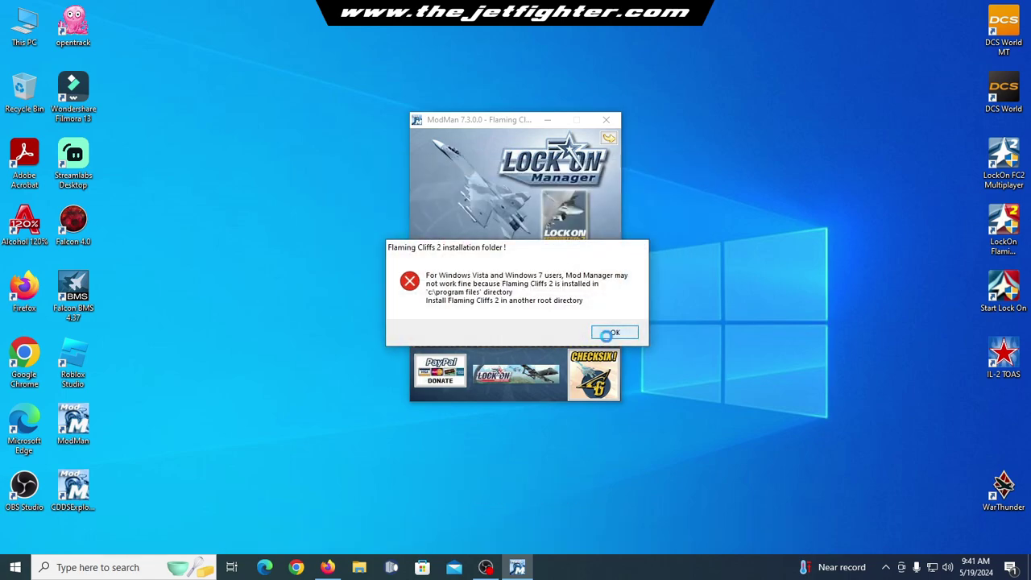
click(608, 336)
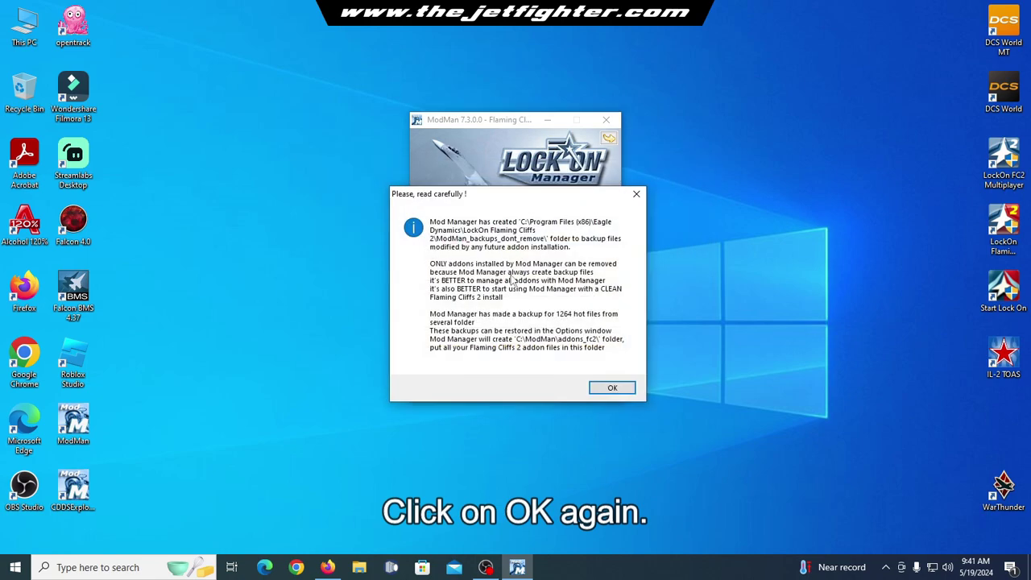
click(610, 389)
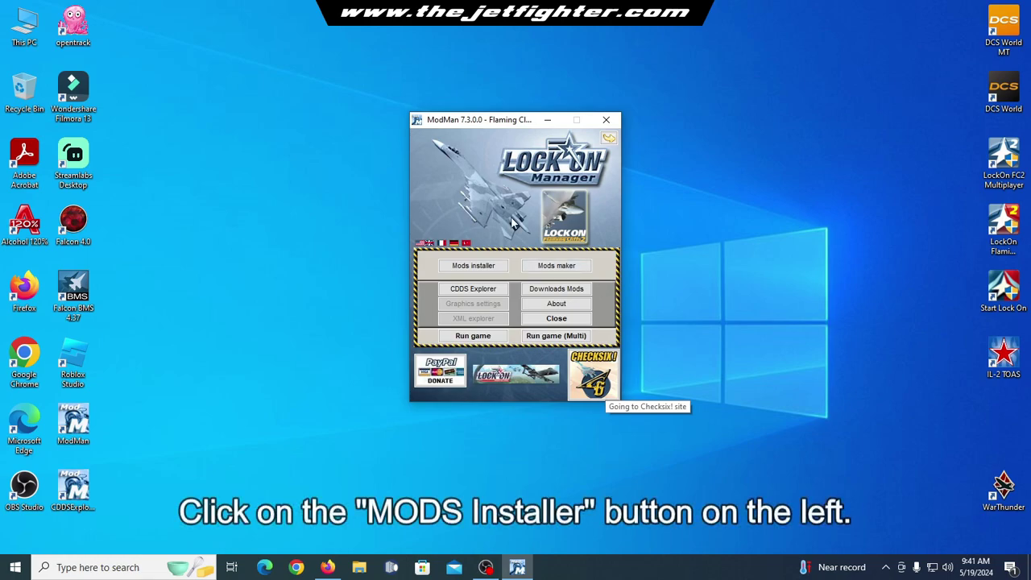
- Add the 1-MOD-v4.1 archive from C:\ModMan\MODS to the addon list of the mods installer
click(483, 269)
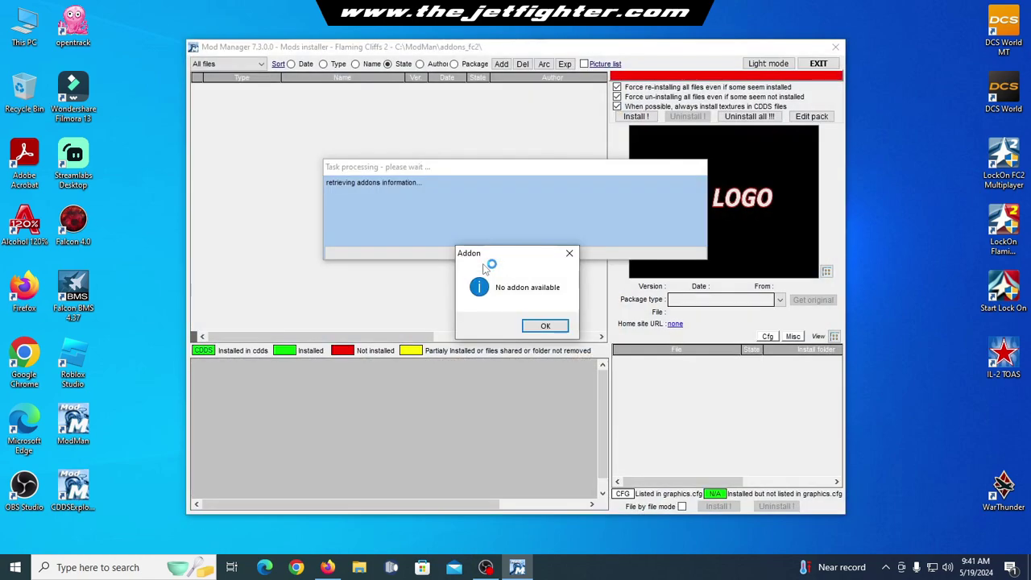
click(545, 327)
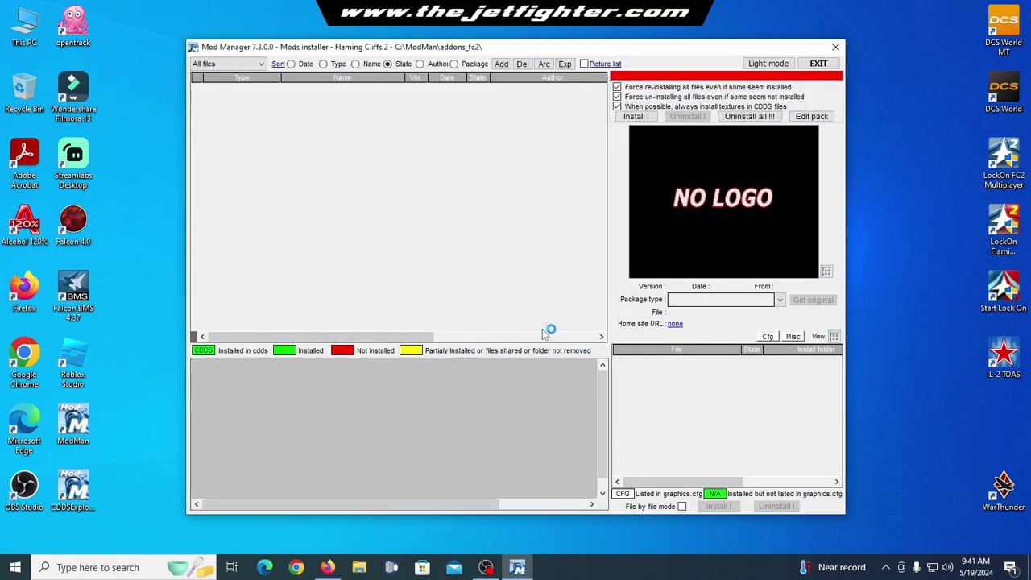
click(502, 65)
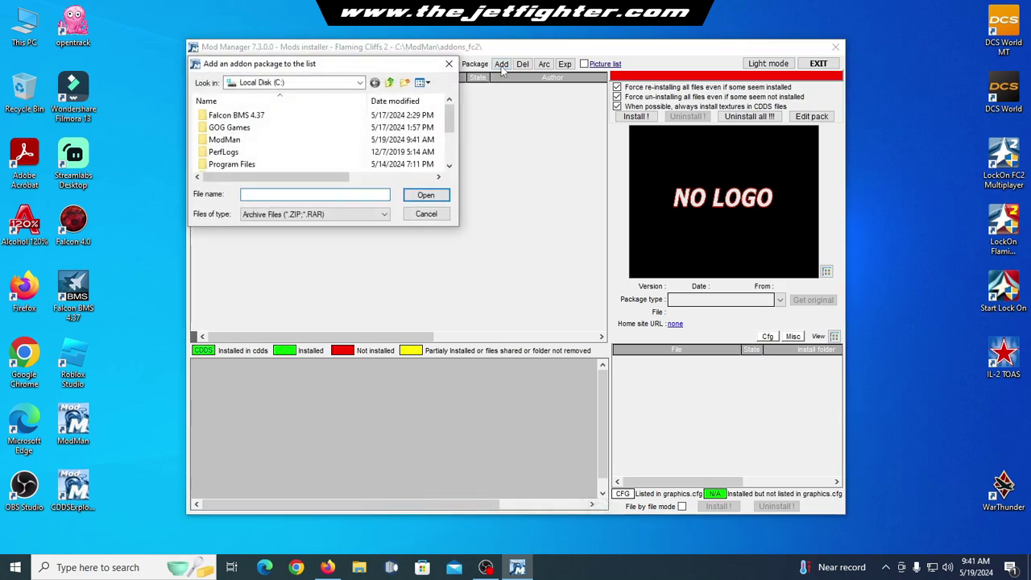
double_click(234, 141)
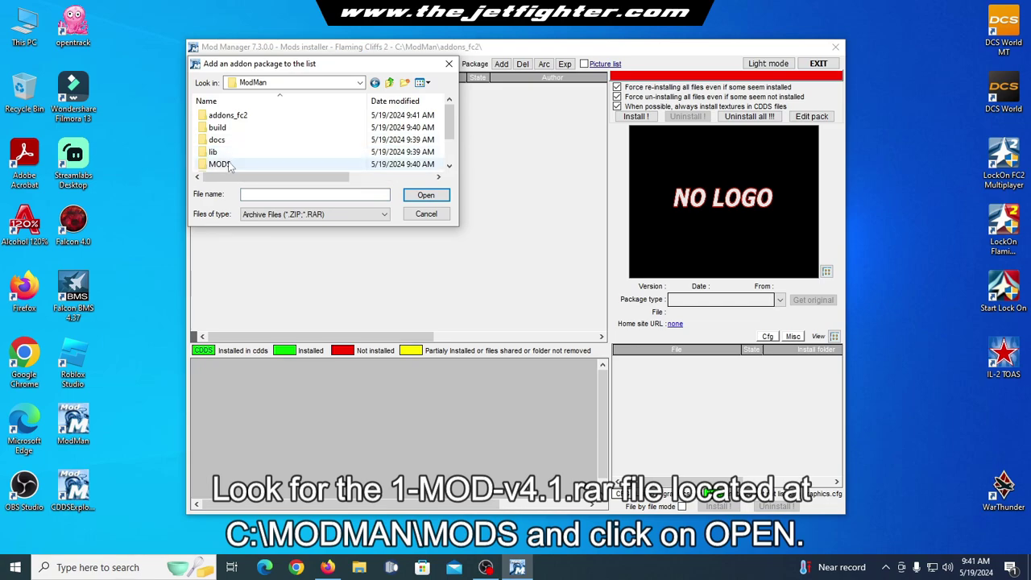
double_click(230, 165)
click(255, 117)
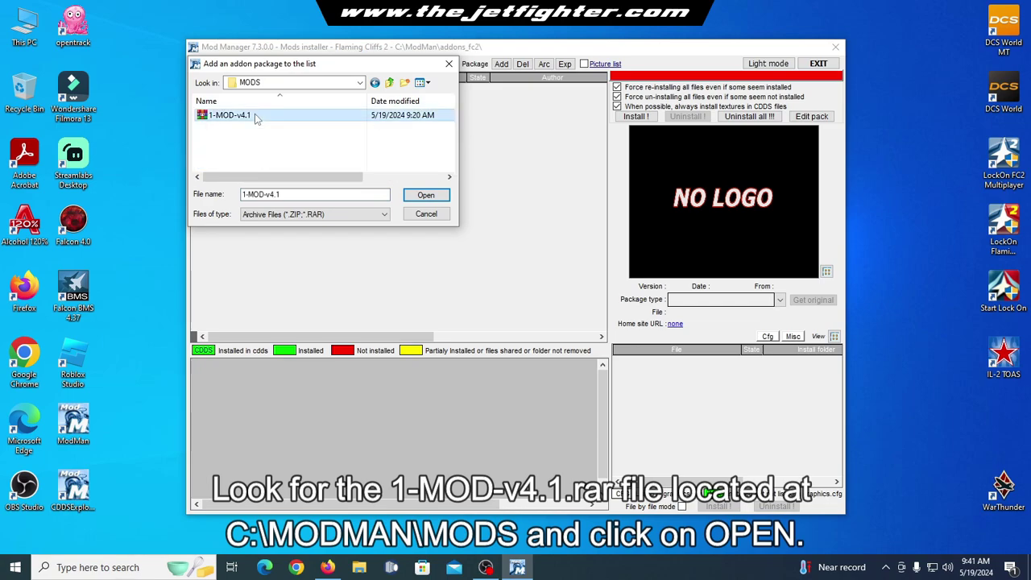
click(425, 195)
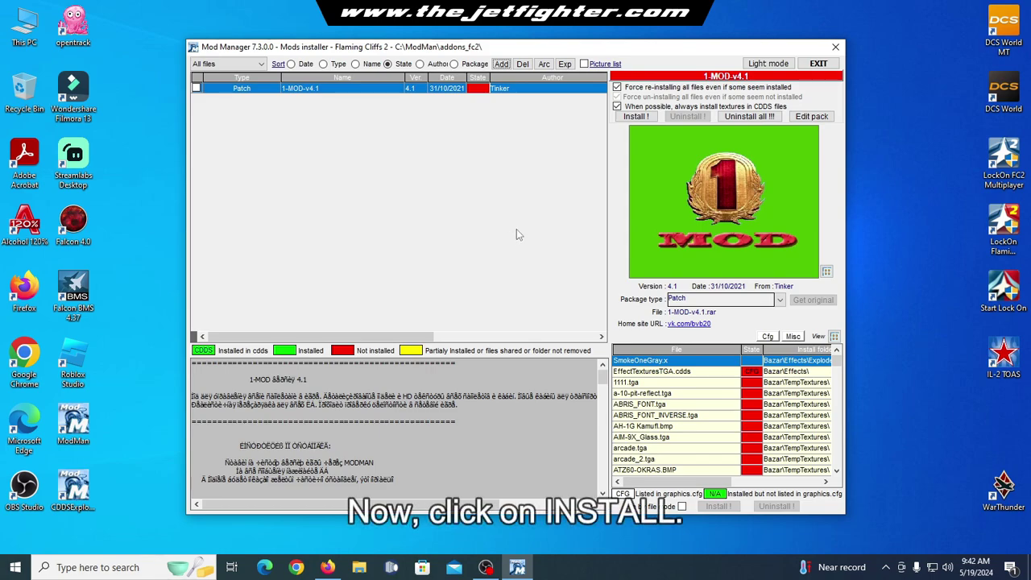
- Install the 1-MOD-v4.1 package, agreeing to override the hot files, and acknowledge the installation report
click(635, 116)
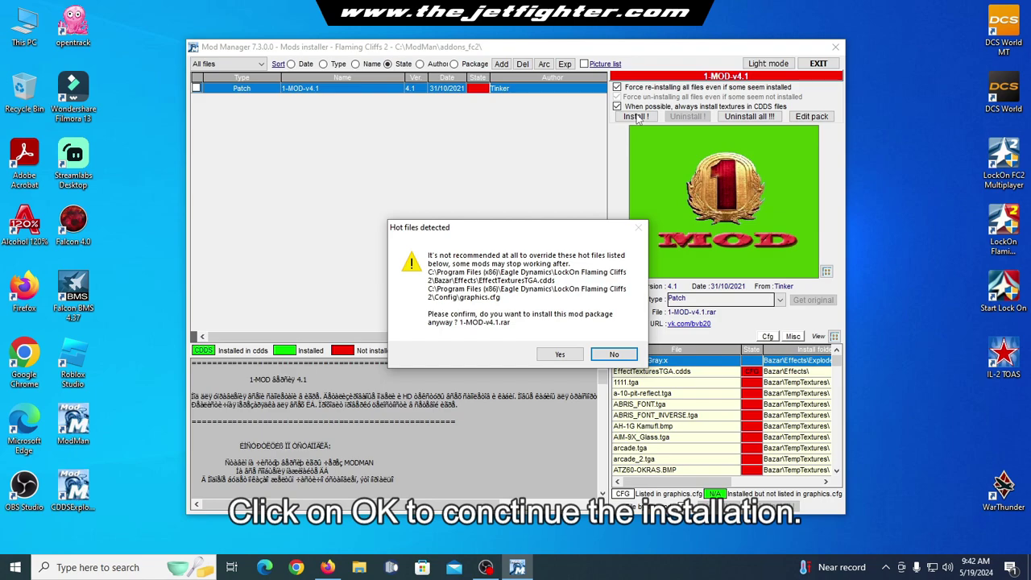
click(560, 355)
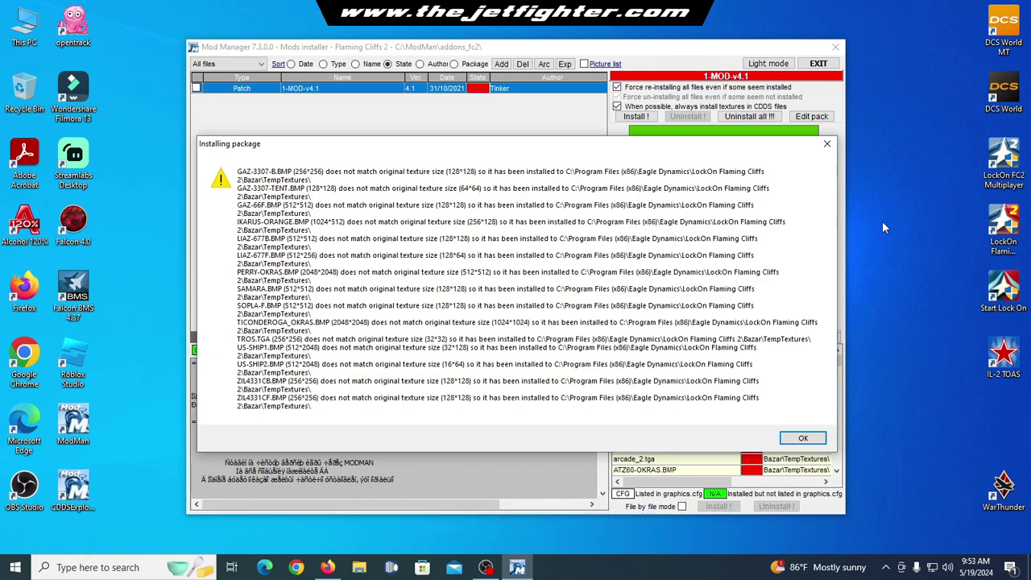
click(797, 437)
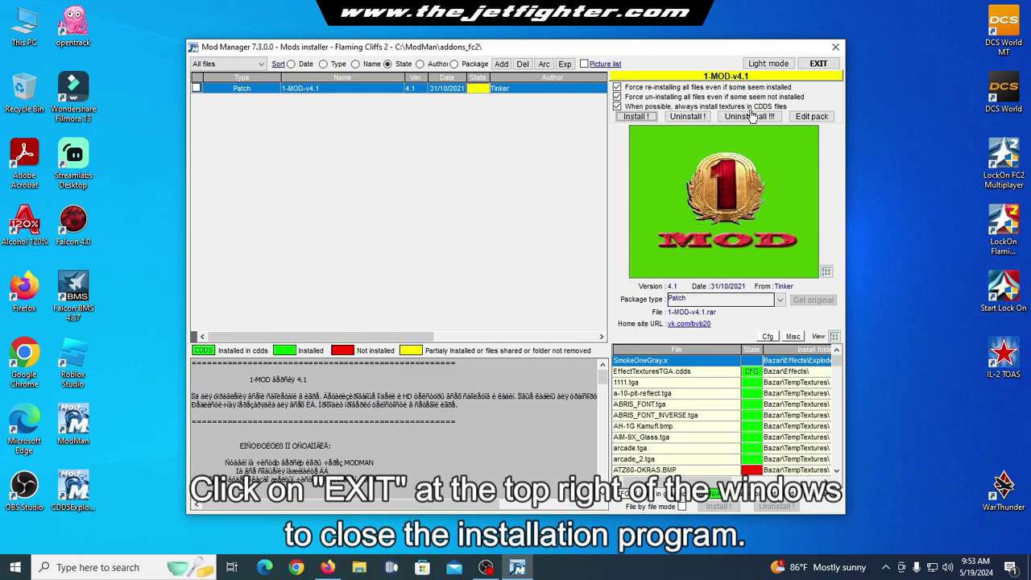
- Exit the mods installer and close ModMan
click(817, 64)
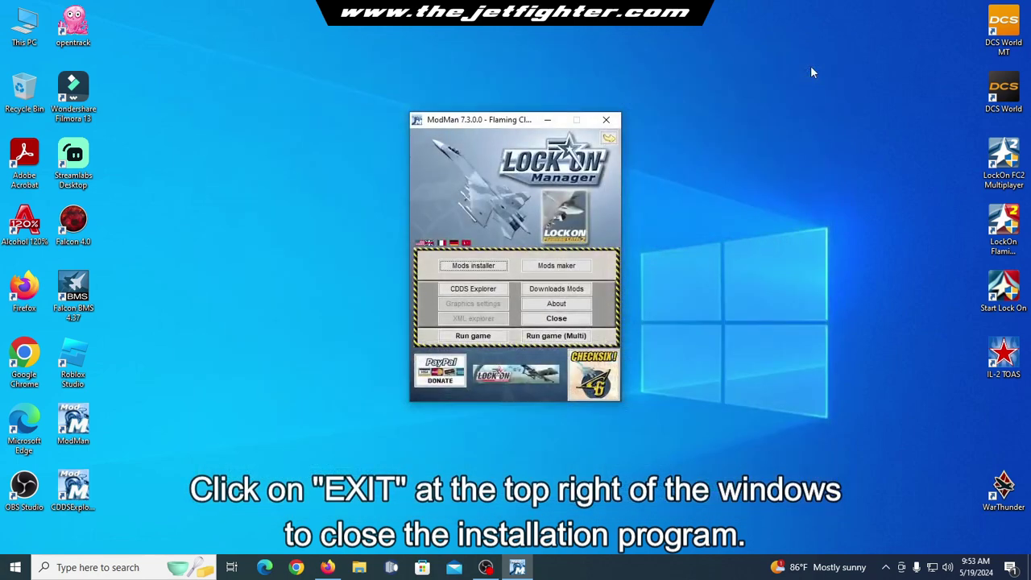
click(612, 119)
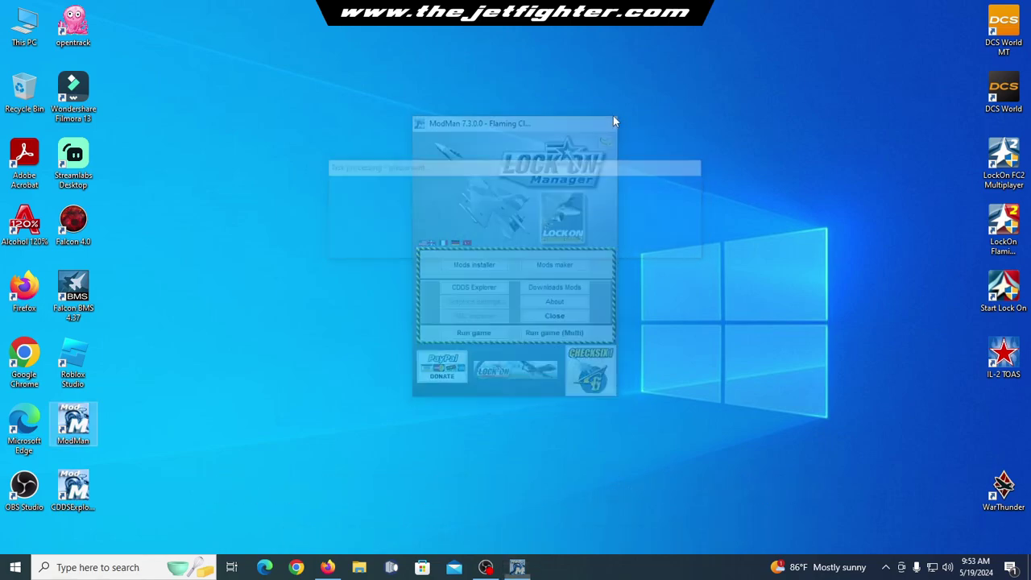